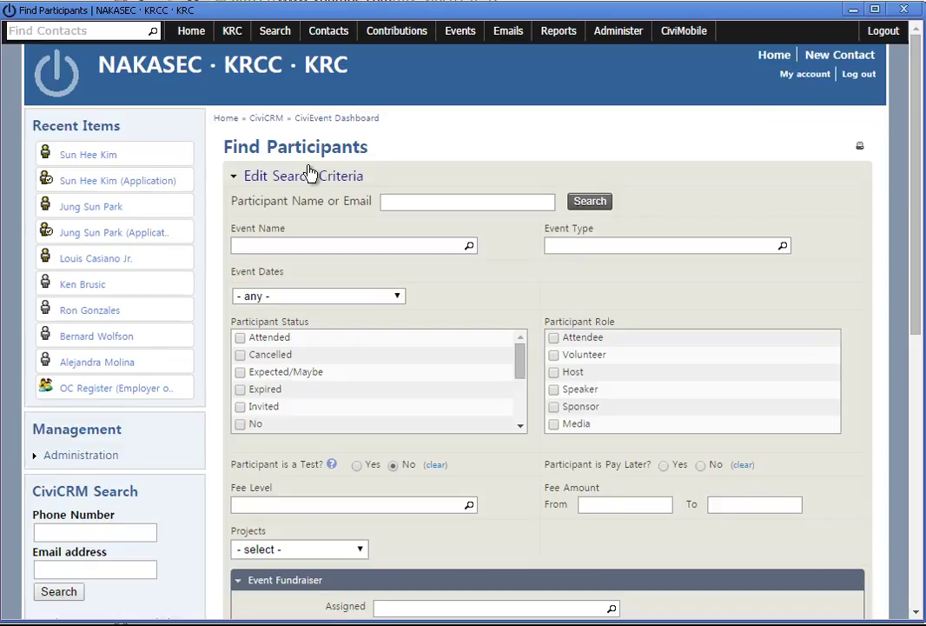
Set the event name criterion to the NAKASEC & KRC 2014 Fundraiser in Los Angeles
click(337, 247)
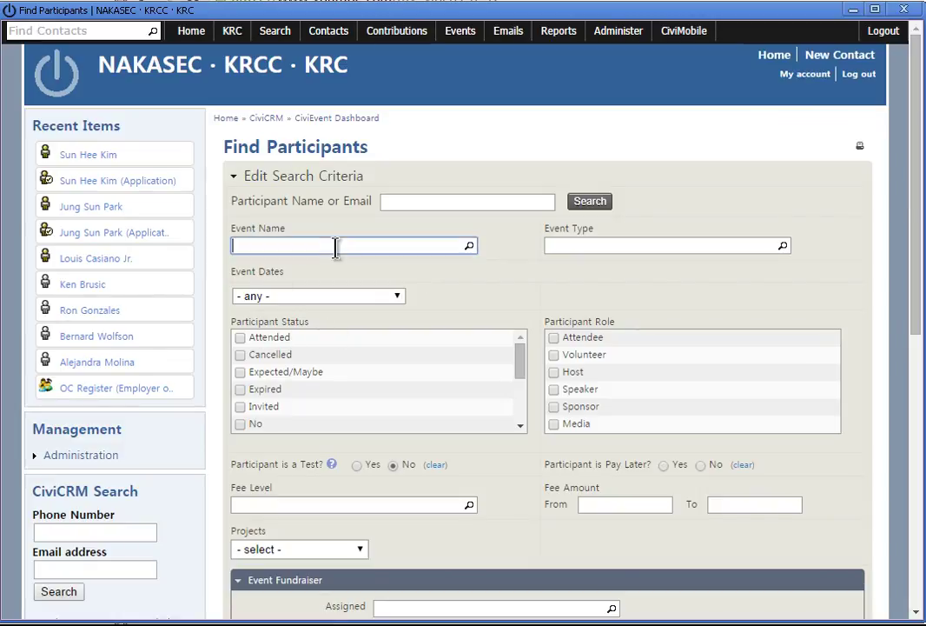
text(ㅜㅁ)
key(BackSpace)
key(BackSpace)
key(Hangul)
text(nakasec)
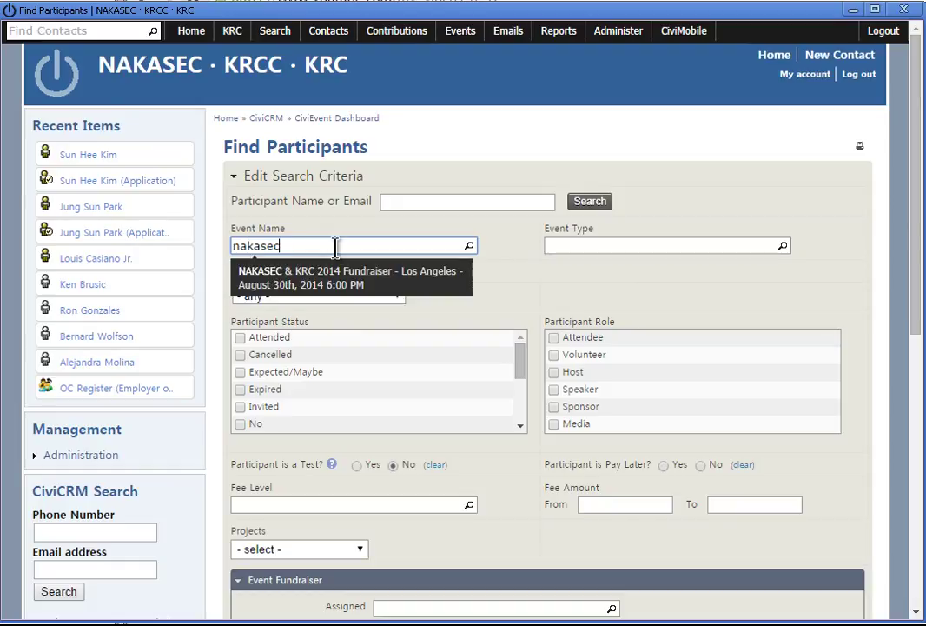
click(337, 276)
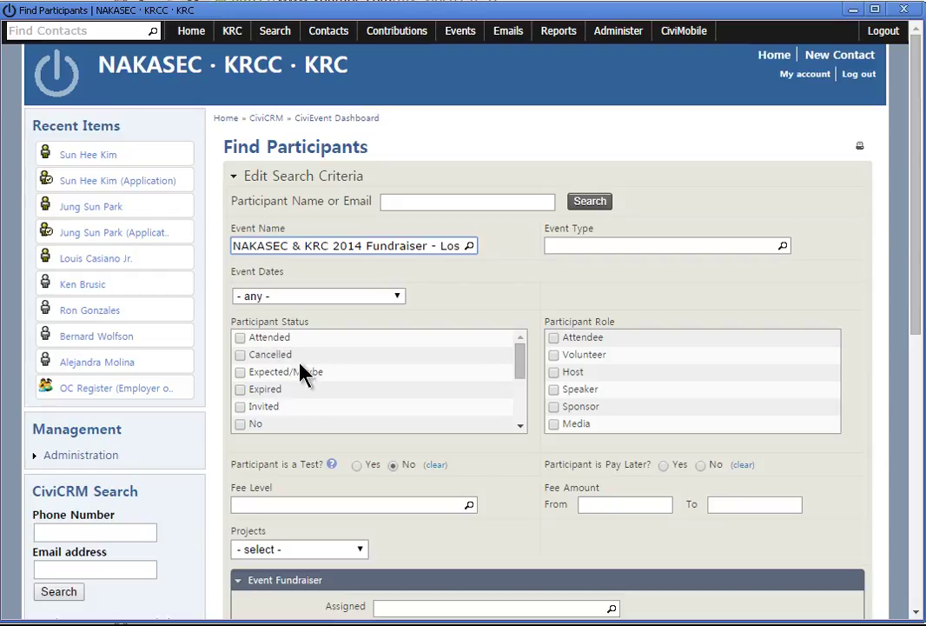
Restrict the participant status to Attended, Expected/Maybe and Registered, and run the participant search
click(271, 340)
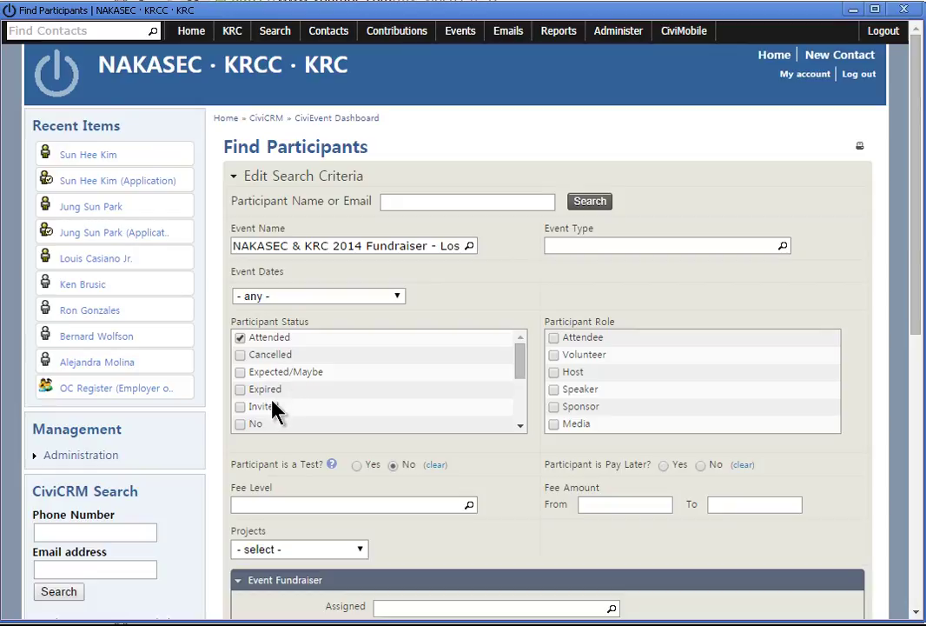
click(280, 375)
scroll(280, 383, down, 3)
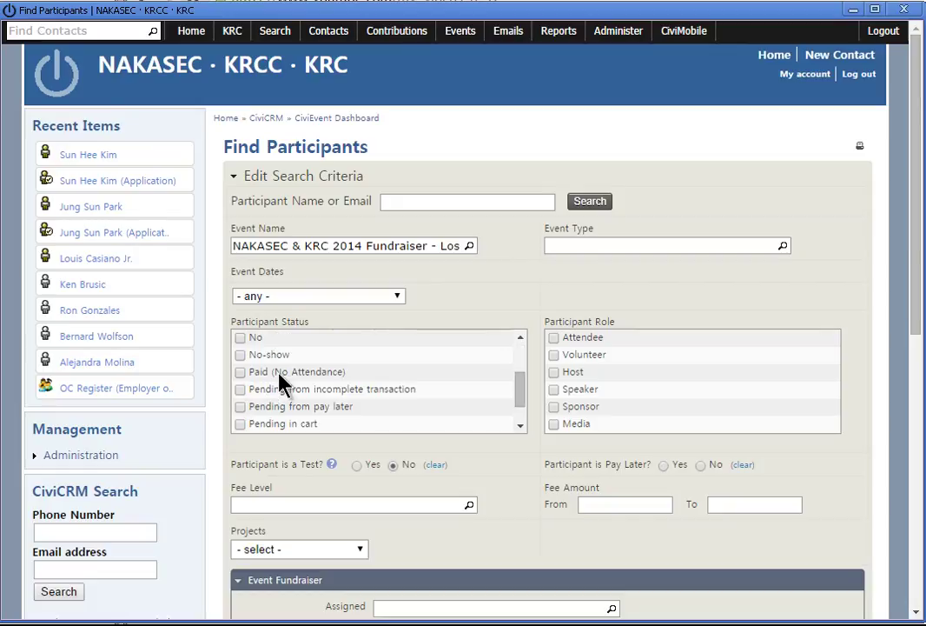
click(268, 423)
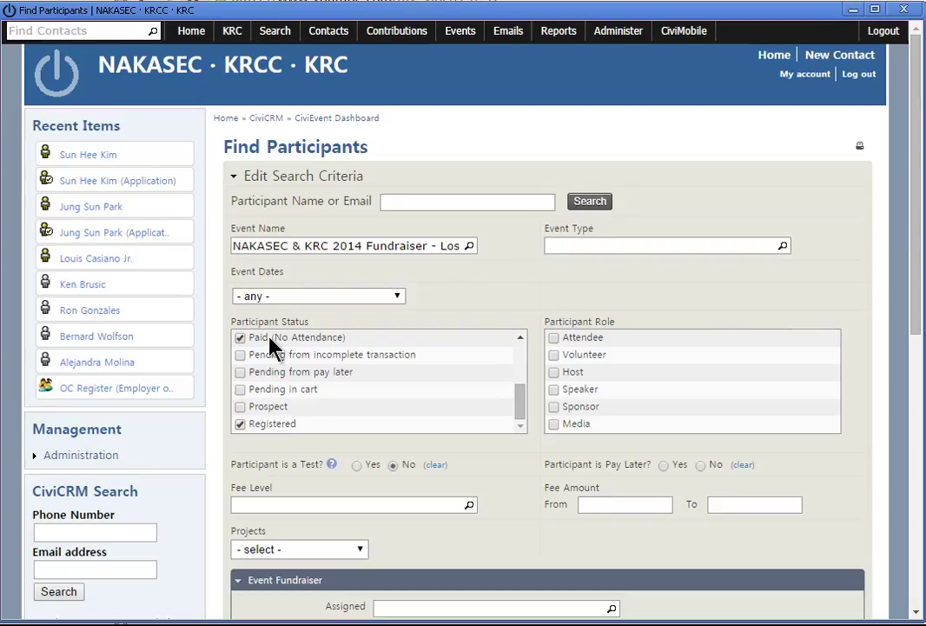
scroll(272, 346, up, 3)
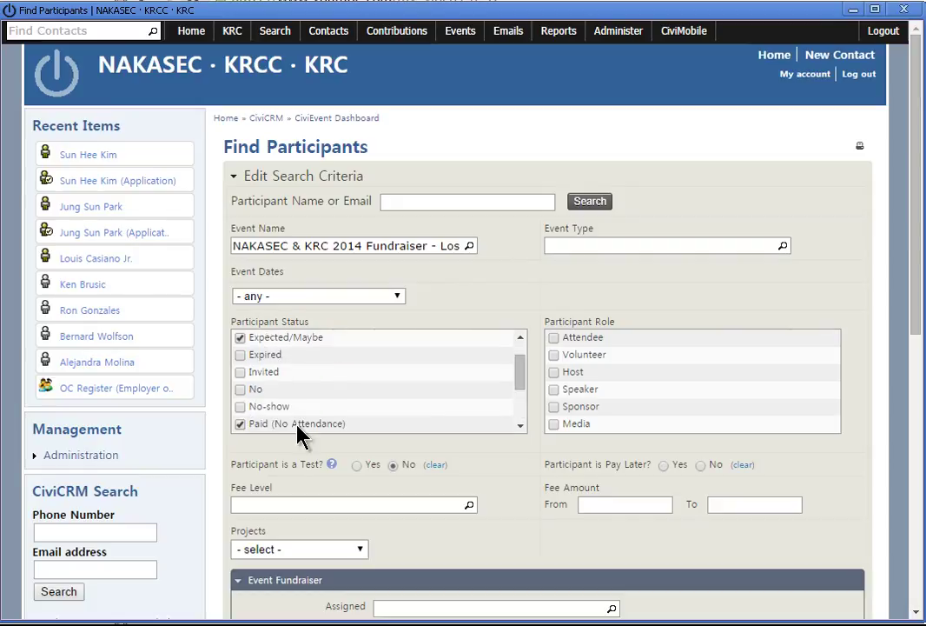
scroll(300, 424, down, 4)
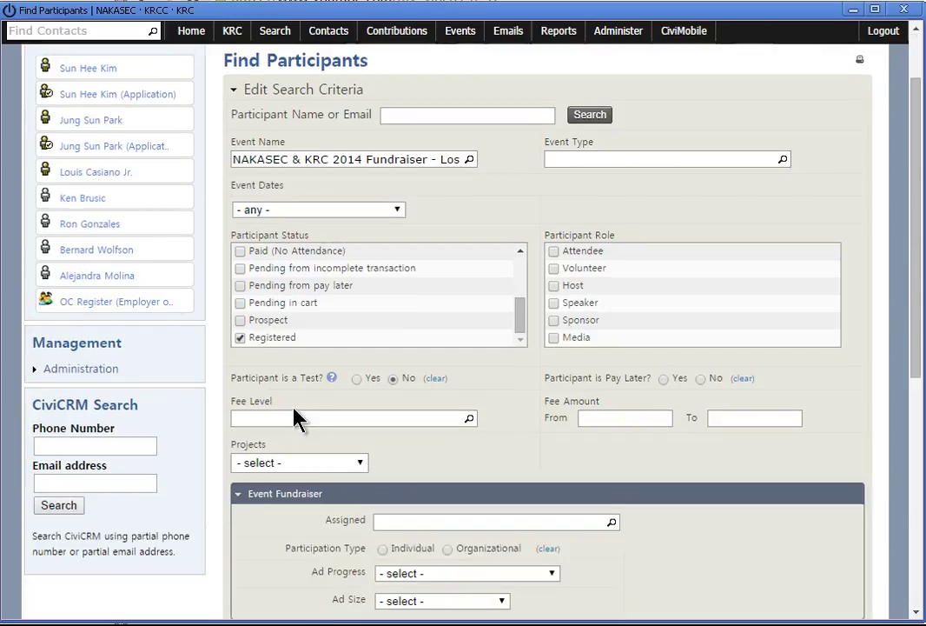
scroll(399, 306, up, 5)
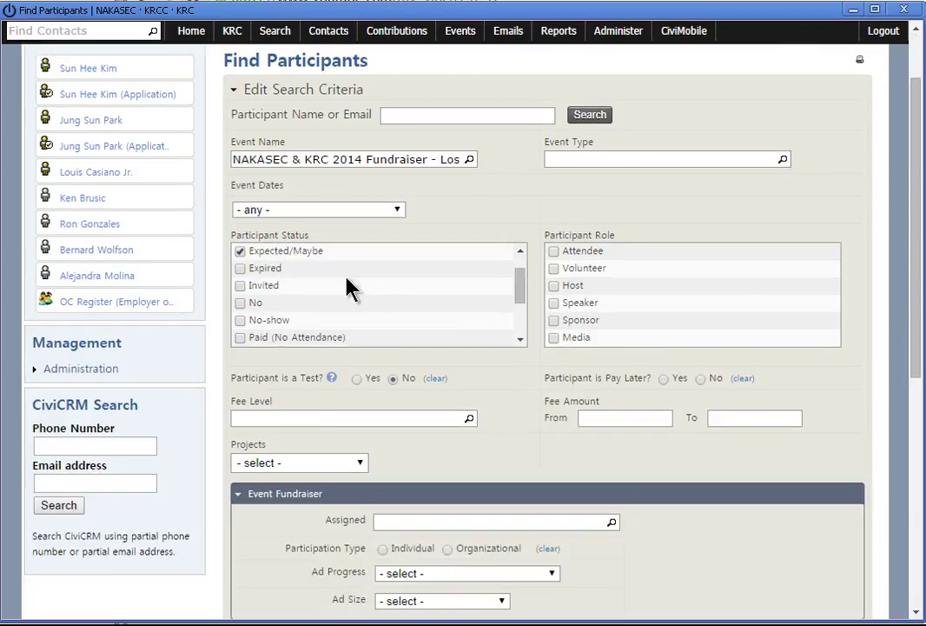
click(590, 114)
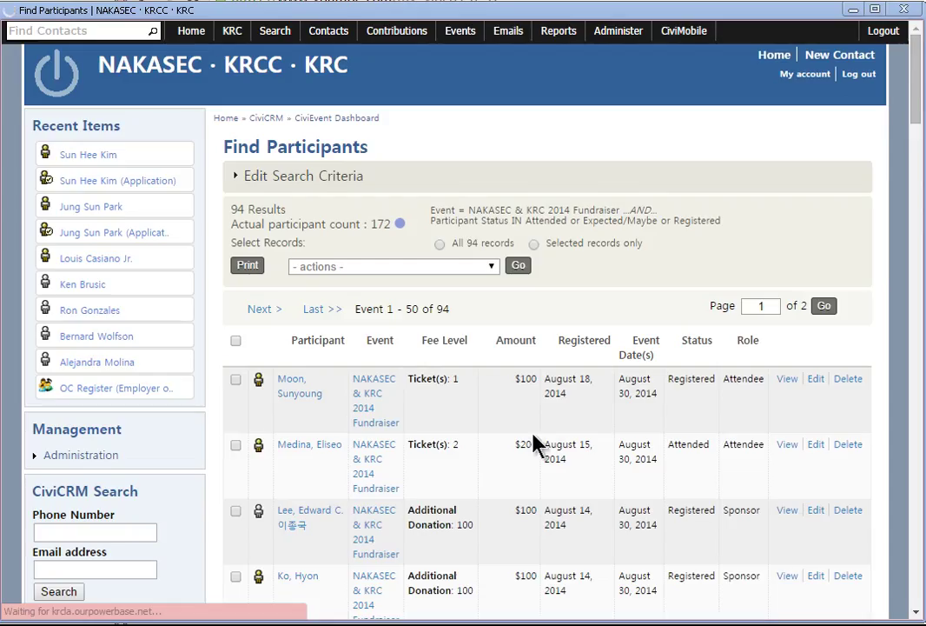
scroll(228, 304, down, 5)
scroll(231, 308, up, 5)
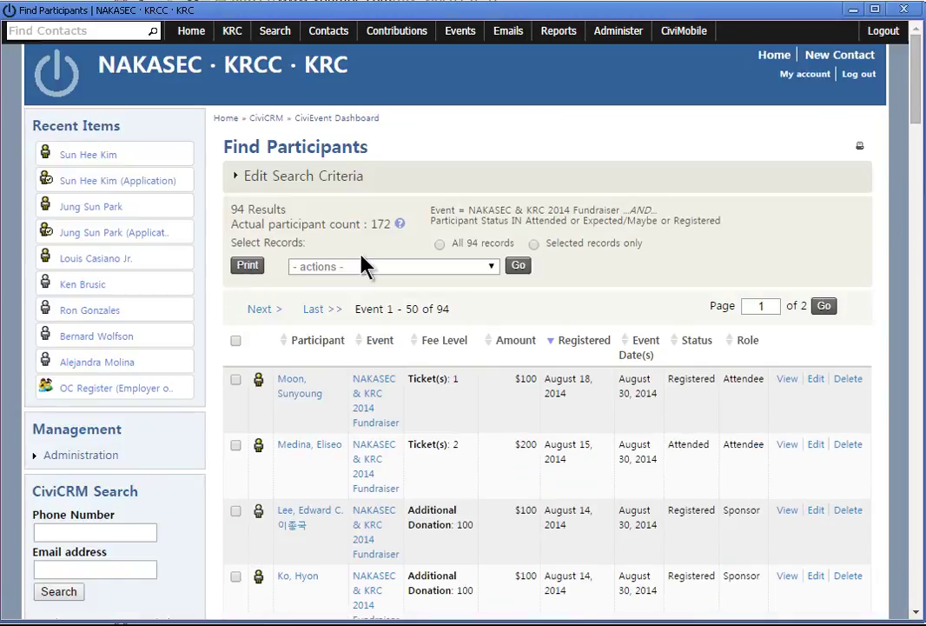
Start the Batch Update Participants Via Profile action for all found records
click(439, 244)
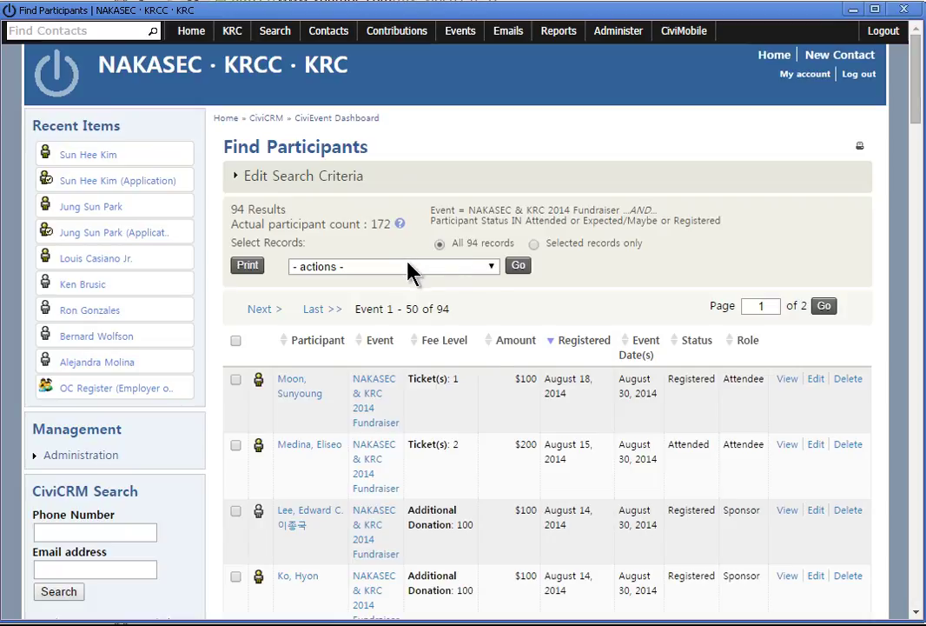
click(409, 265)
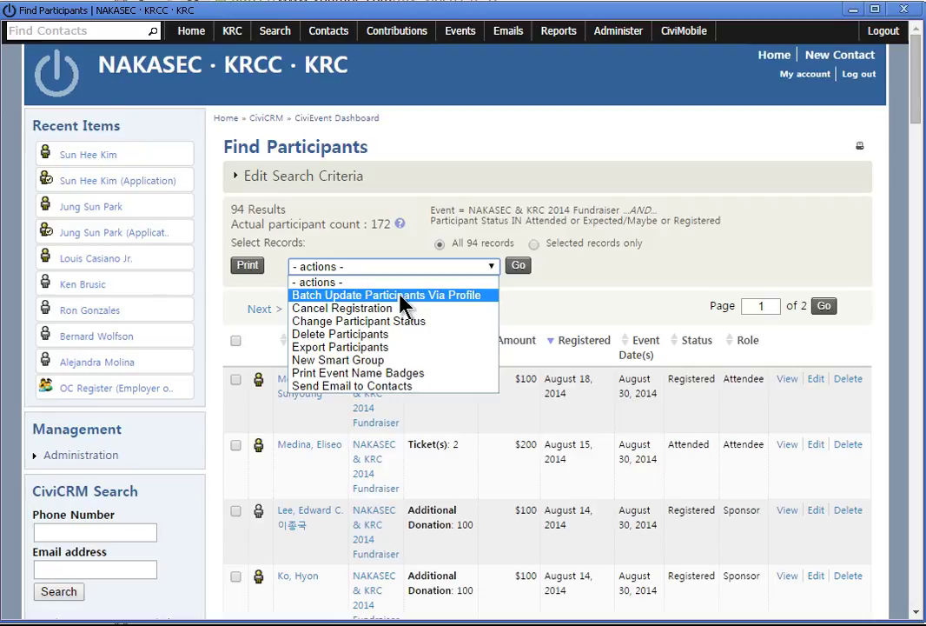
click(405, 297)
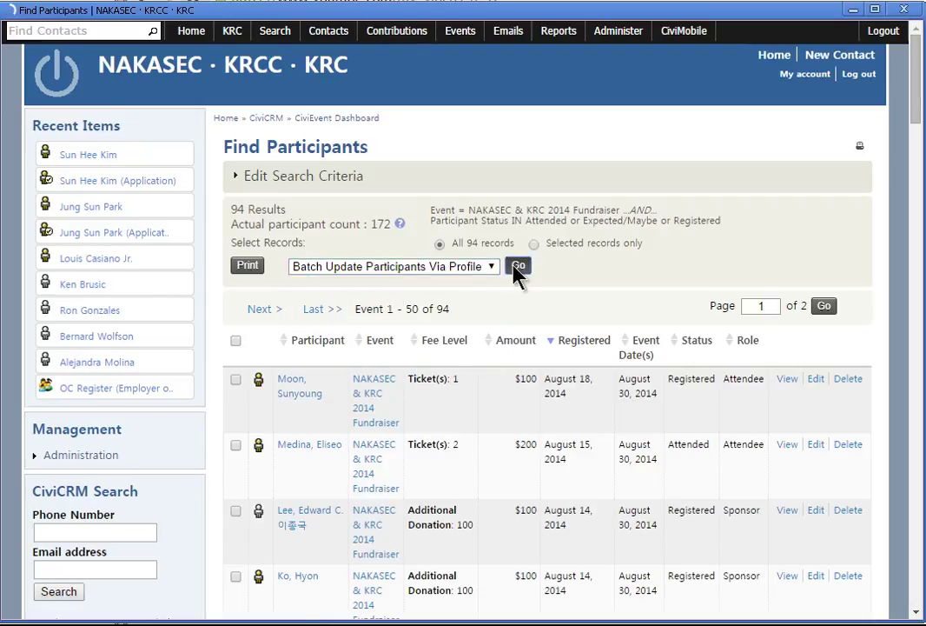
click(515, 266)
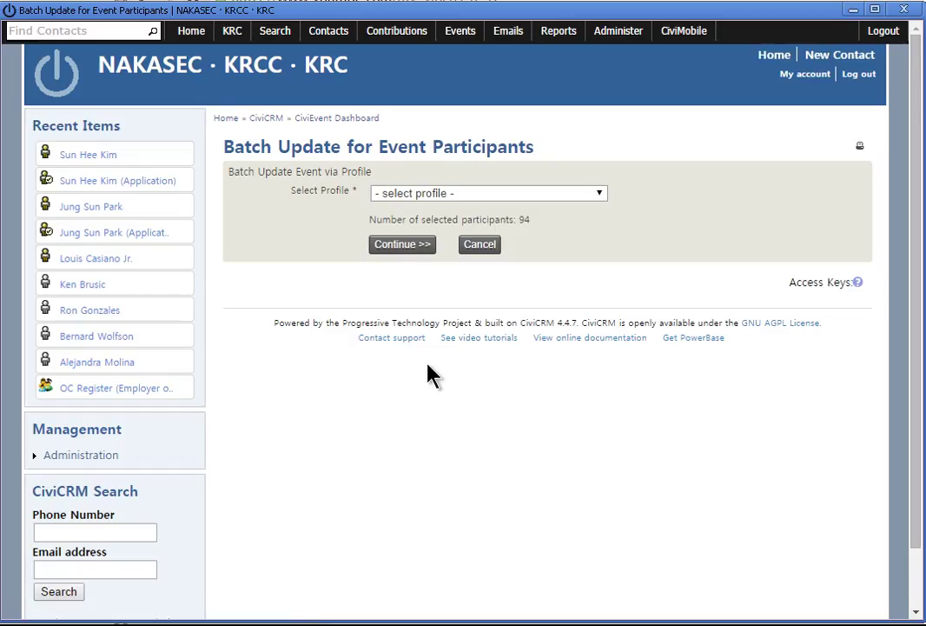
Choose the Update Event Attendants profile for the batch update and continue to the participant grid
click(408, 195)
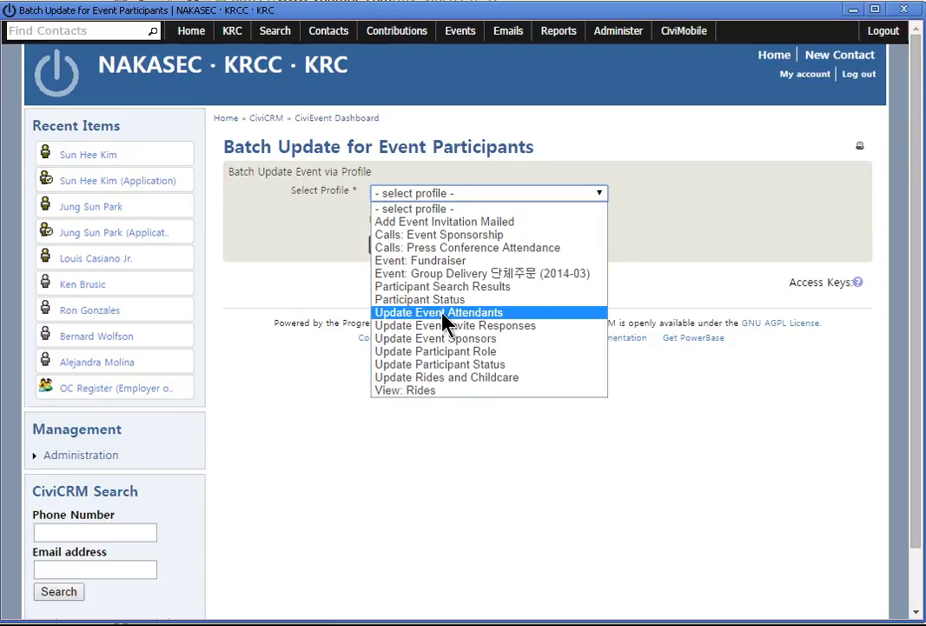
click(444, 312)
click(407, 248)
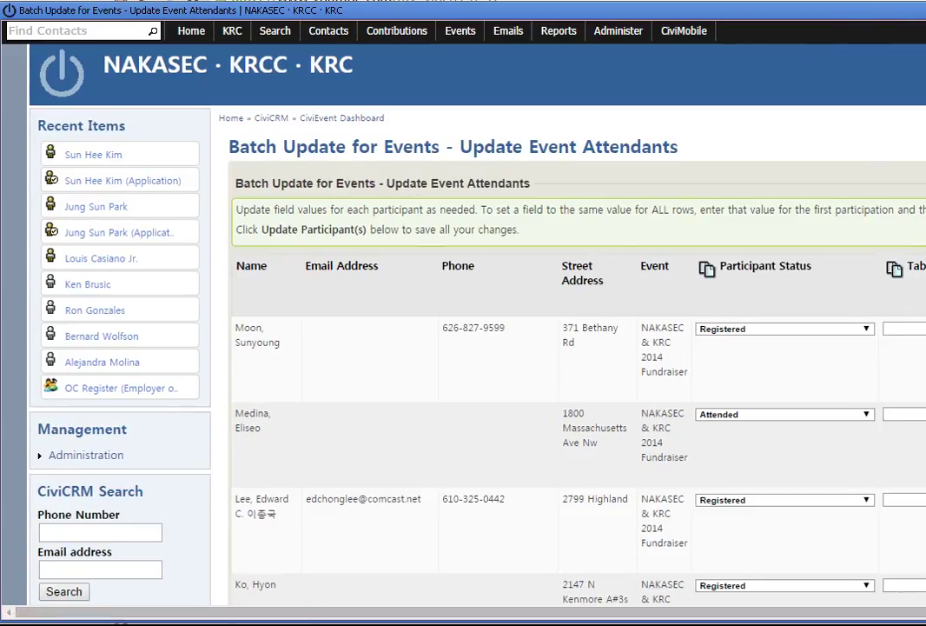
Examine the participant rows and their Table, Attendants and Participant Status fields, including the status options for the first participant
scroll(856, 226, down, 10)
scroll(854, 223, up, 6)
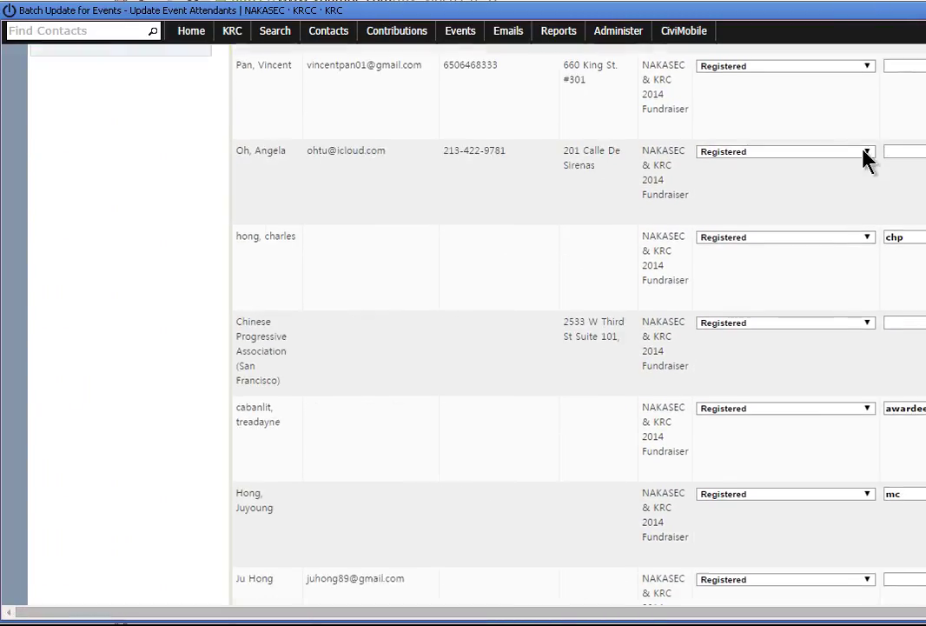
scroll(639, 208, up, 6)
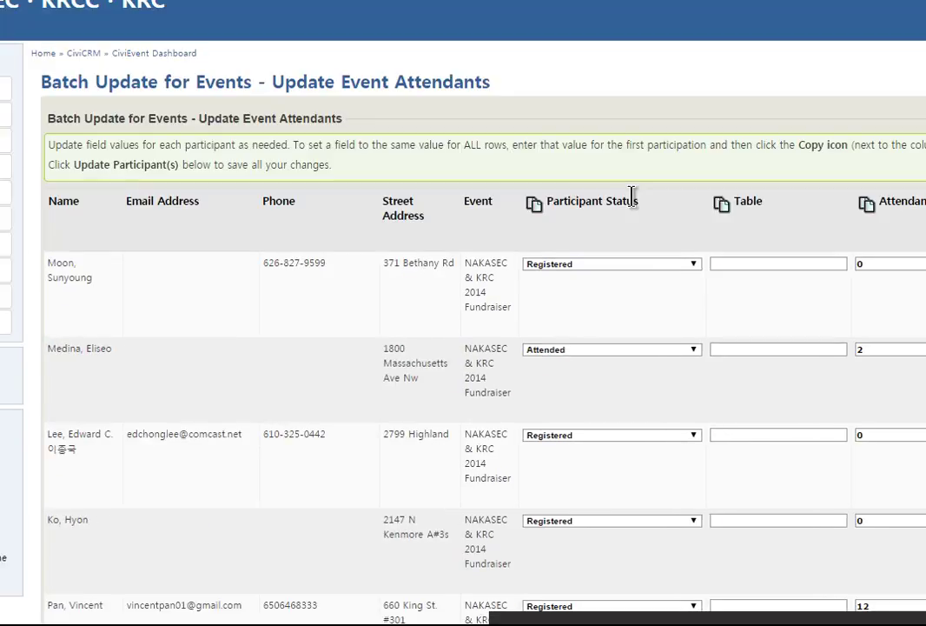
click(727, 263)
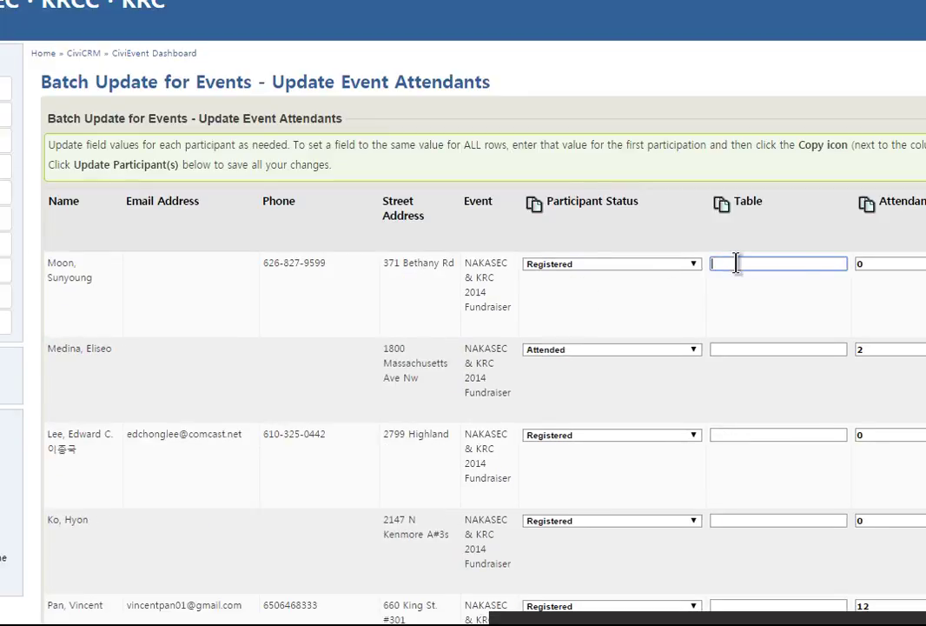
click(882, 261)
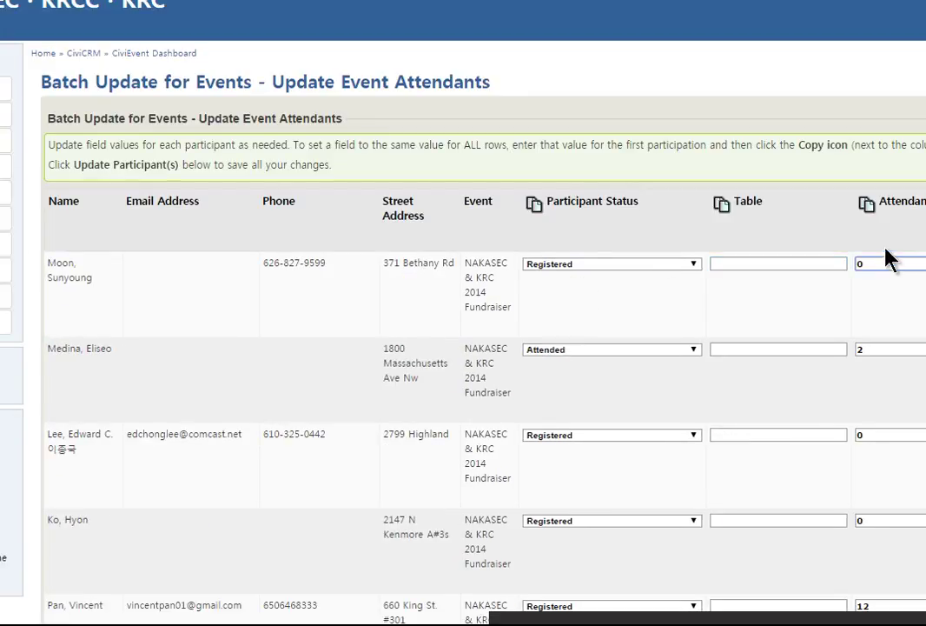
click(582, 264)
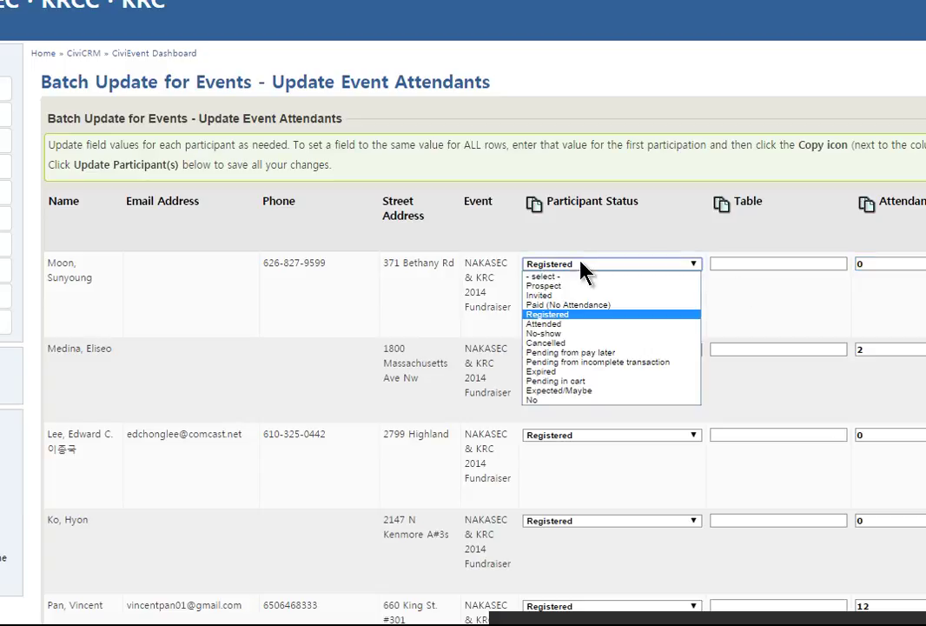
double_click(904, 264)
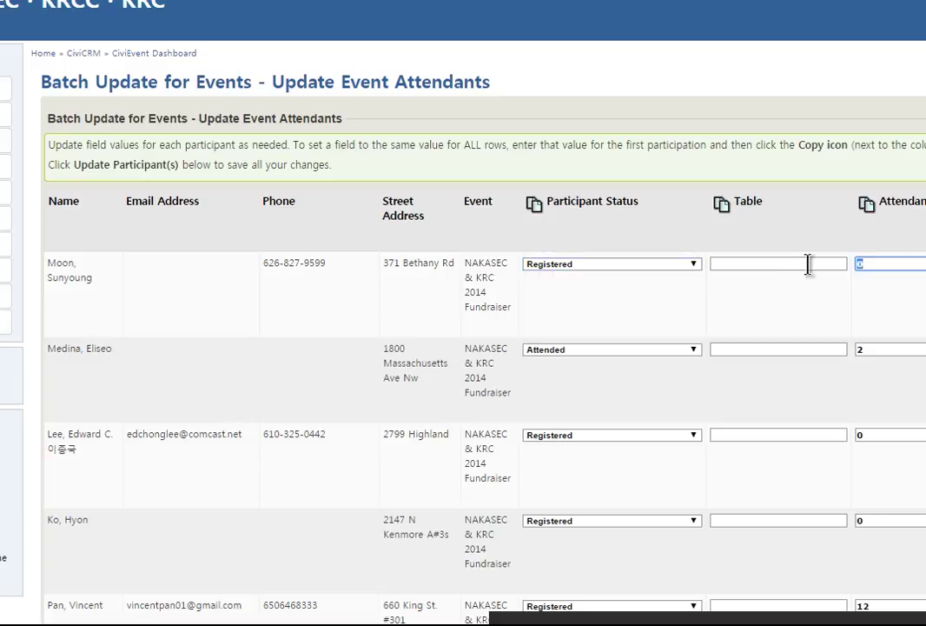
click(576, 266)
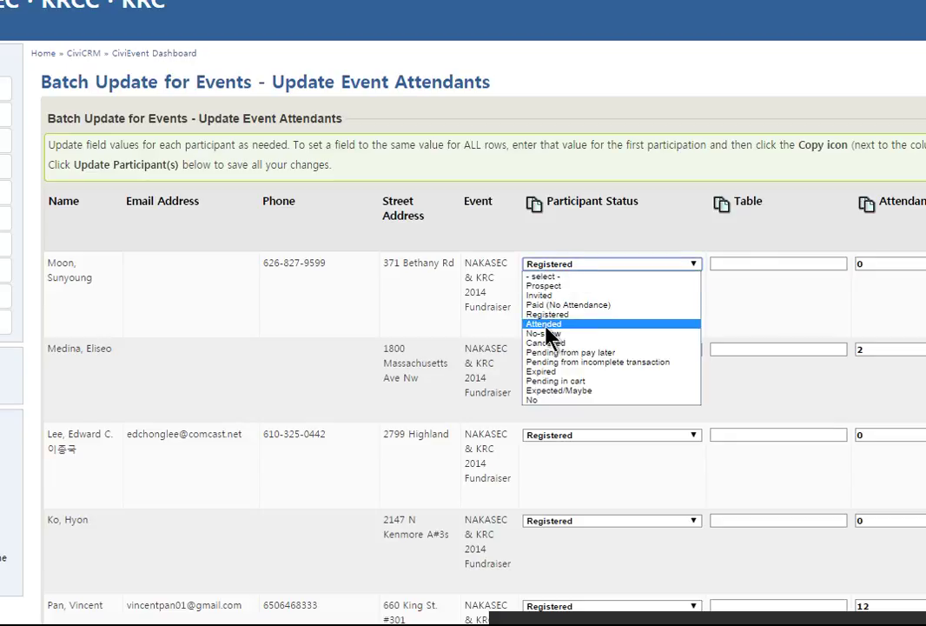
click(391, 335)
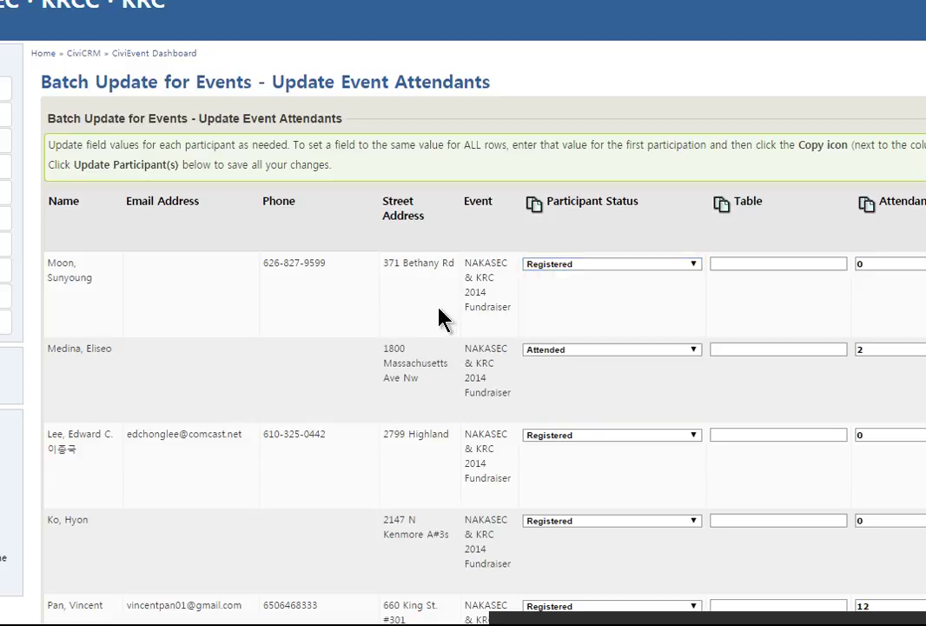
scroll(447, 318, down, 1)
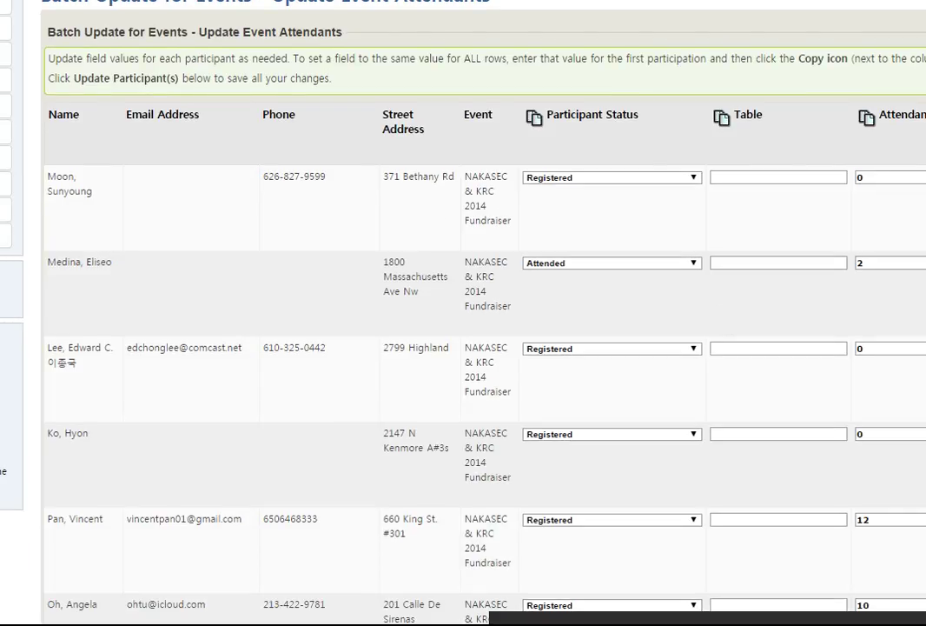
scroll(484, 313, down, 3)
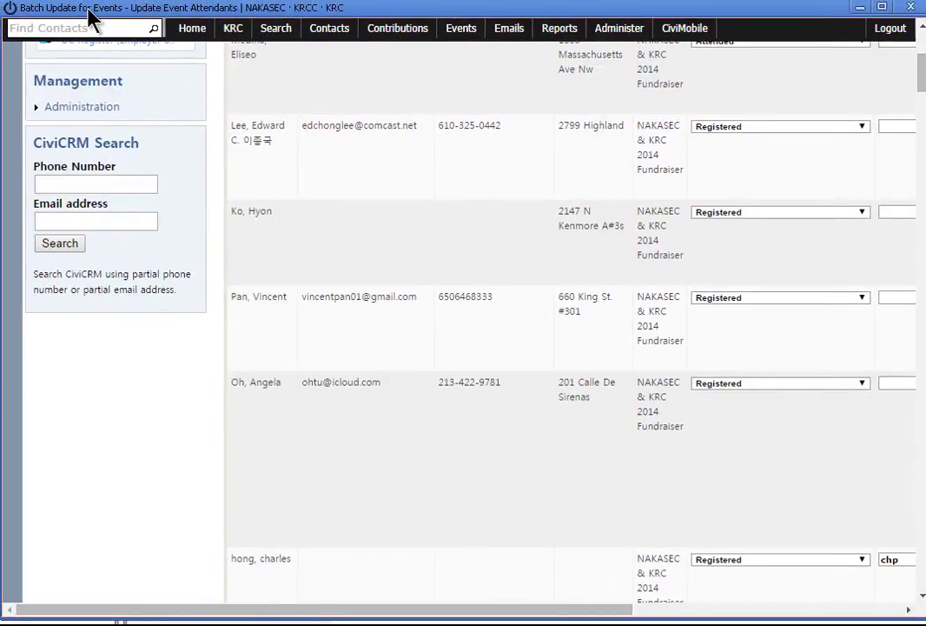
Examine the filled-in Attendance List and the Attendants count in the row with 10 attendants
drag(568, 616, 870, 617)
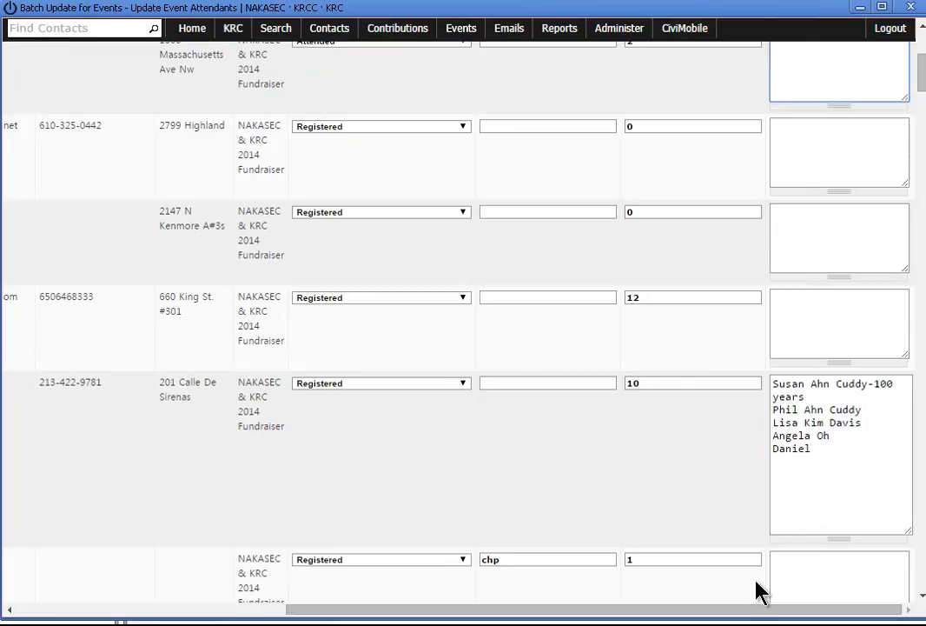
drag(854, 465, 741, 357)
click(770, 386)
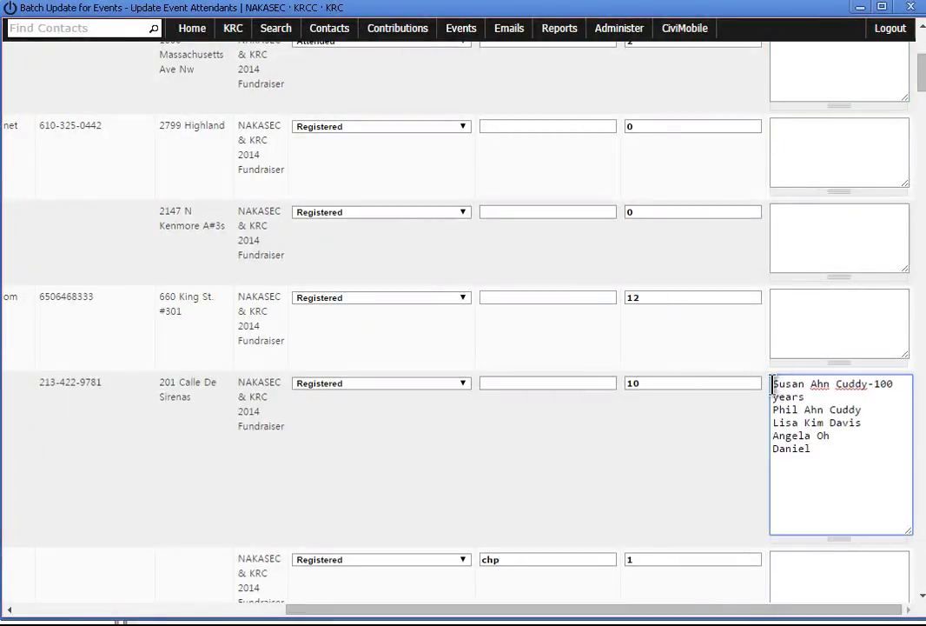
drag(771, 386, 866, 478)
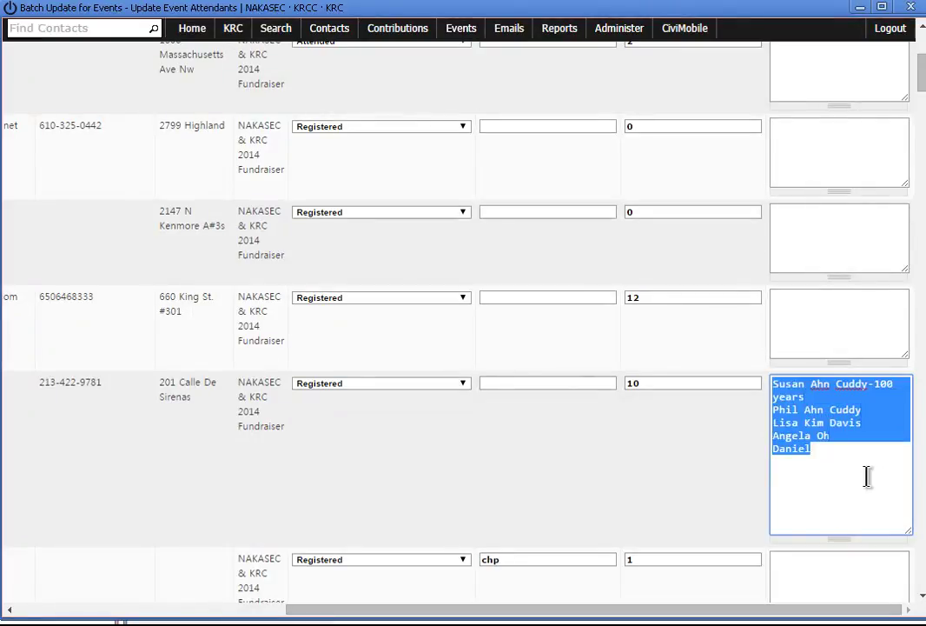
click(864, 473)
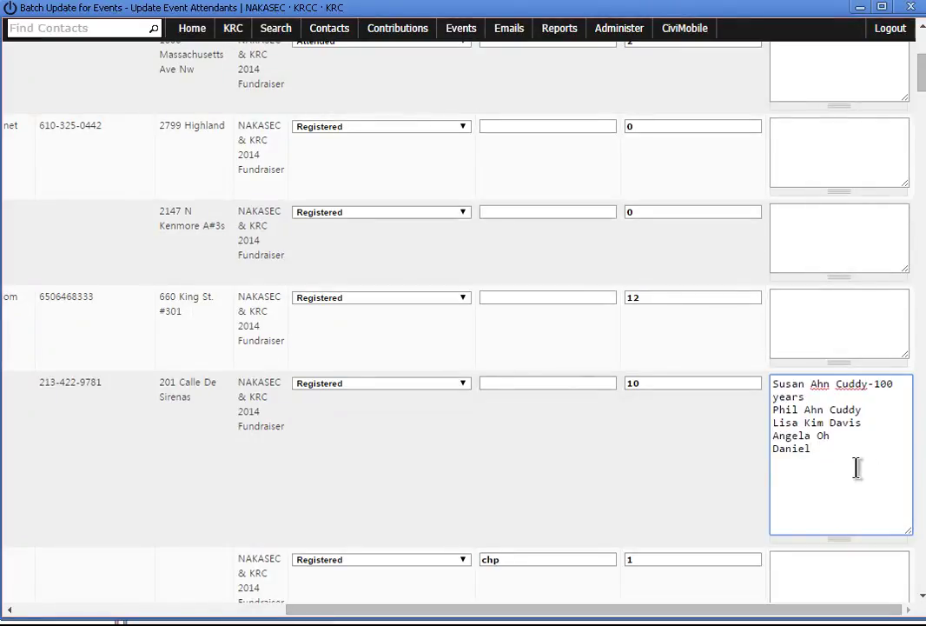
drag(850, 463, 750, 376)
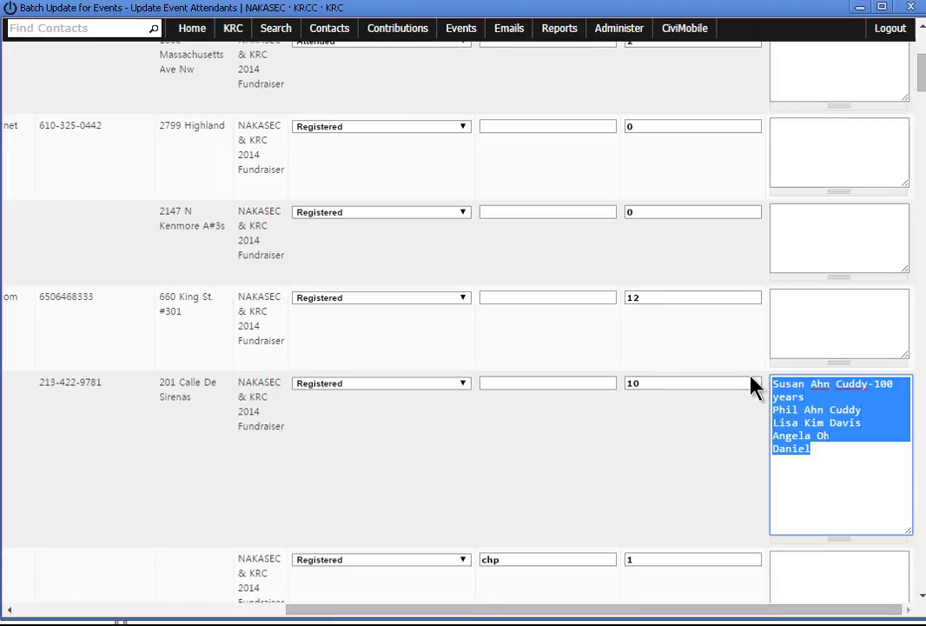
drag(650, 387, 625, 386)
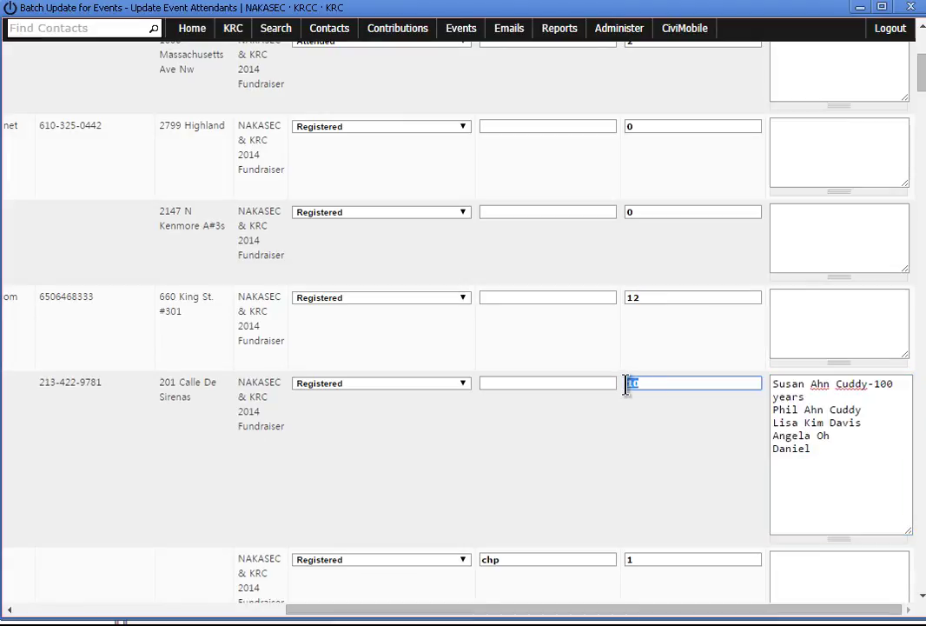
Open the Participant Status options for the first participant in the batch update grid
scroll(658, 376, up, 4)
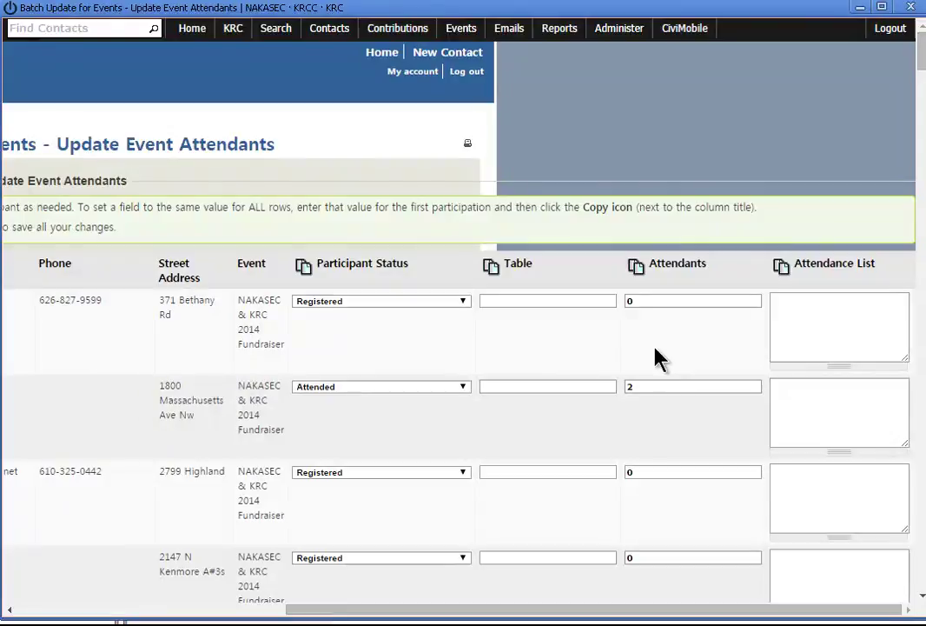
click(388, 304)
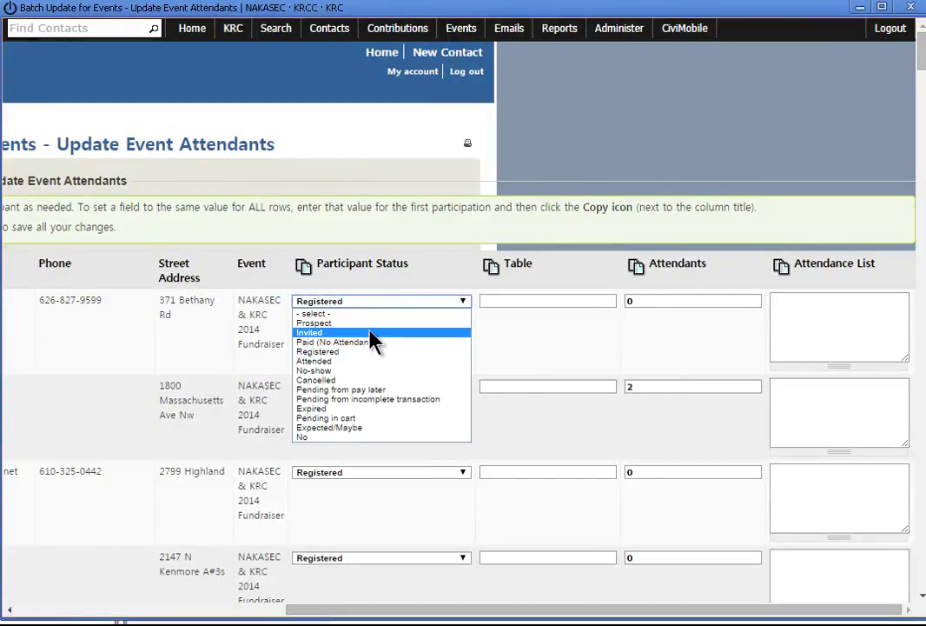